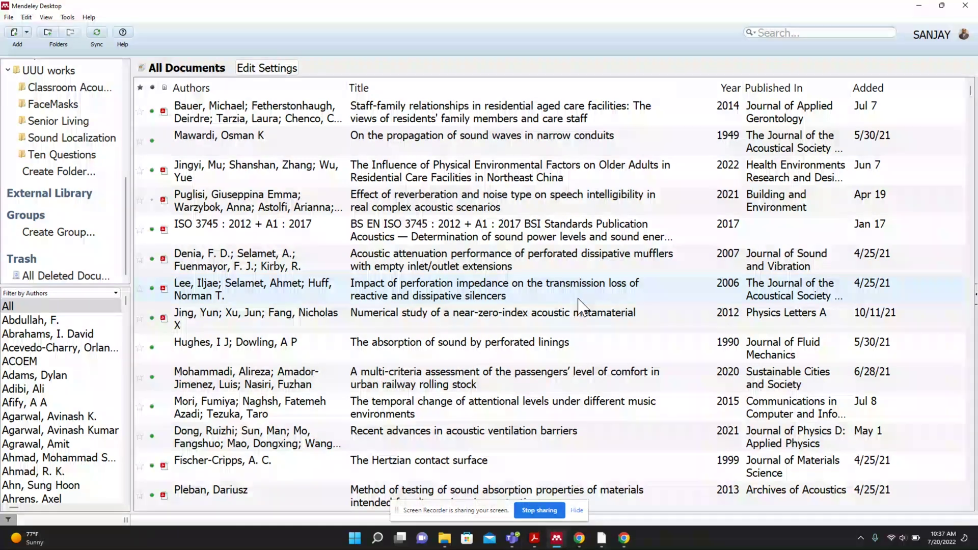
# - Select all 1133 documents in All Documents, starting from the first row
pyautogui.click(433, 123)
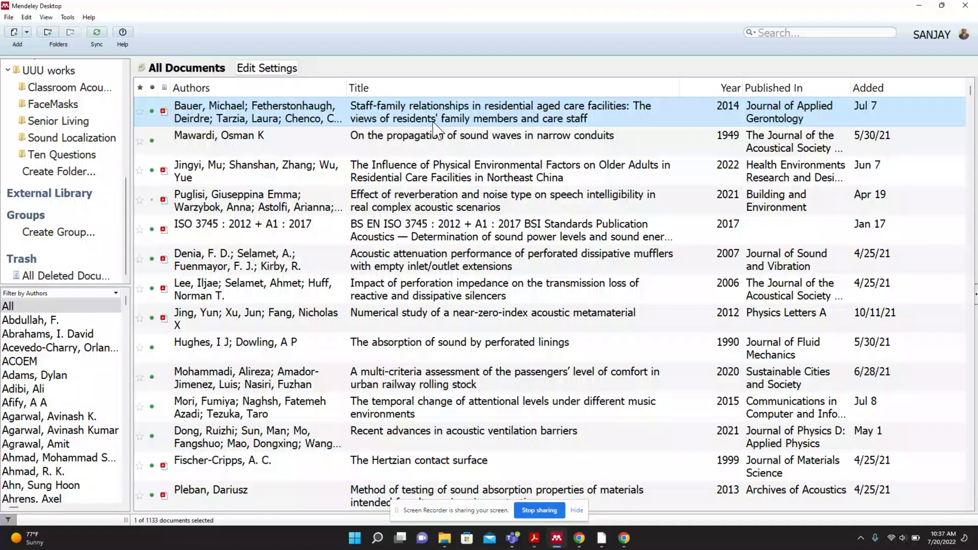
pyautogui.hotkey('ctrl', 'a')
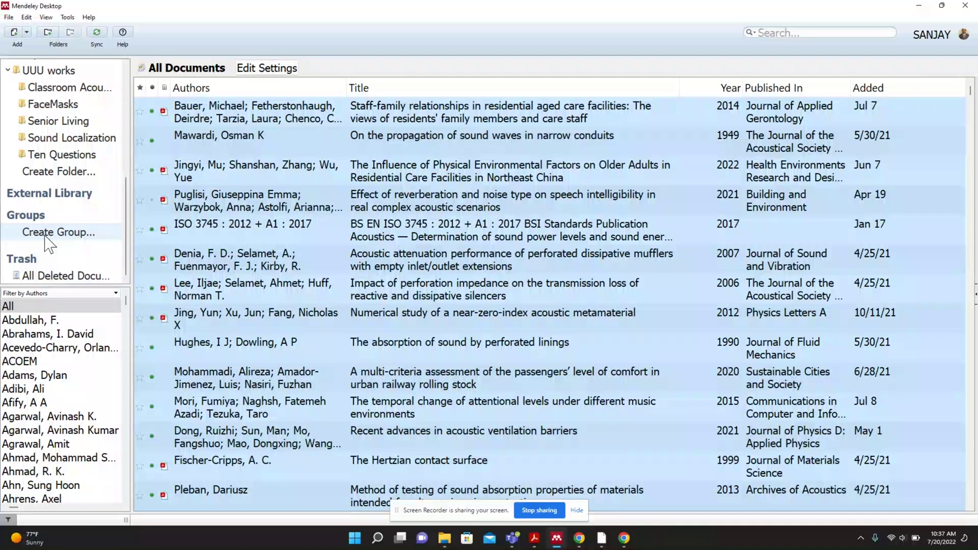
# - Create a new group named 'SSS' and proceed to the invite-members step
pyautogui.click(48, 233)
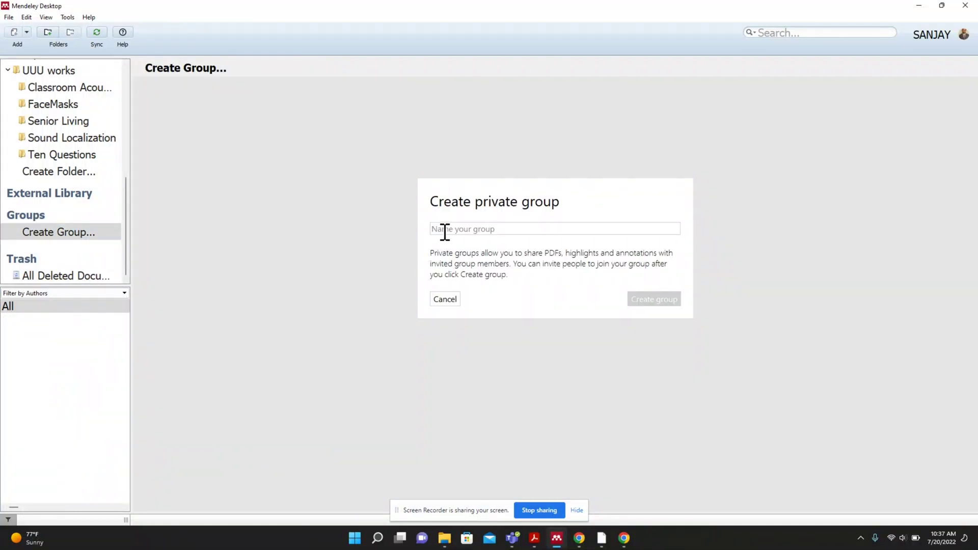
pyautogui.write('SSS')
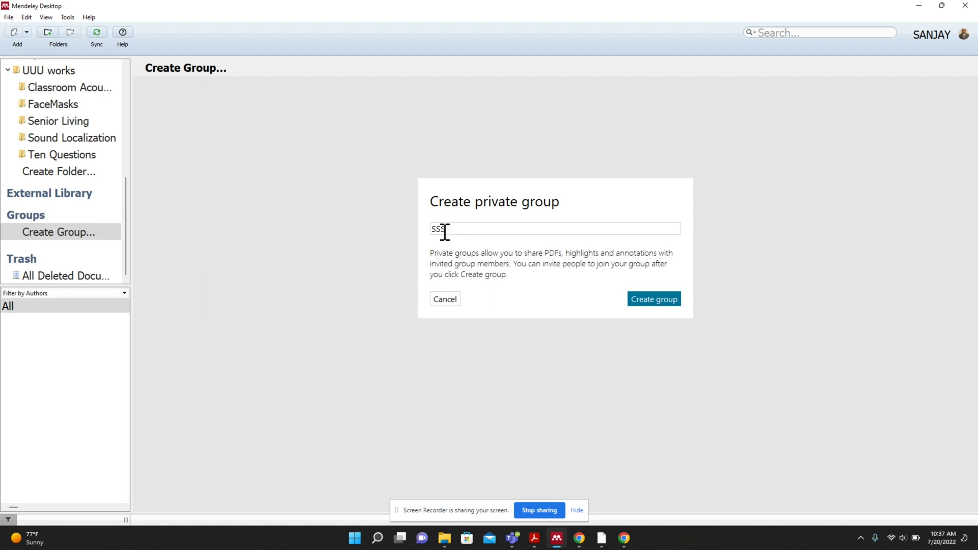
pyautogui.click(649, 301)
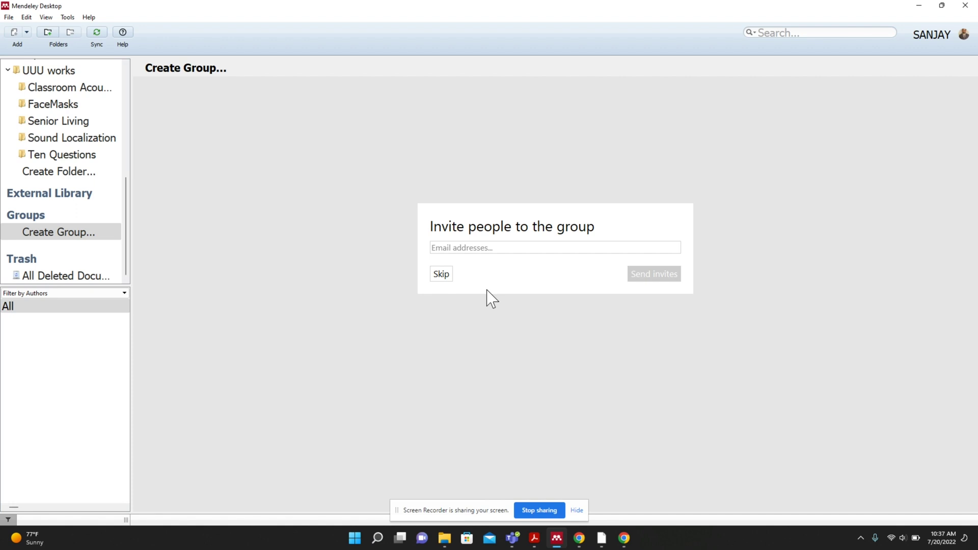
# - Skip inviting members and open the new SSS group
pyautogui.click(444, 276)
pyautogui.click(46, 232)
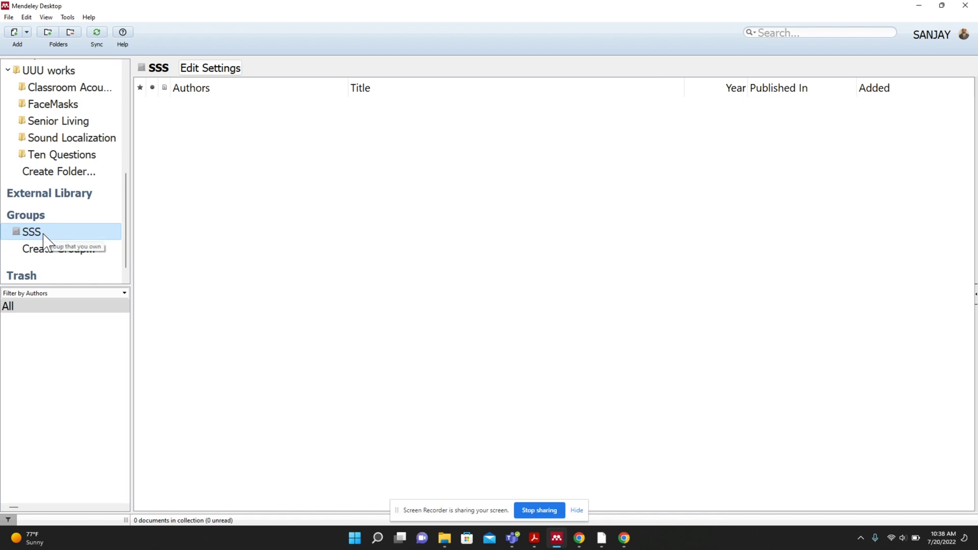
# - Add all 38 Classroom Acoustics documents to SSS and view the group
pyautogui.click(67, 90)
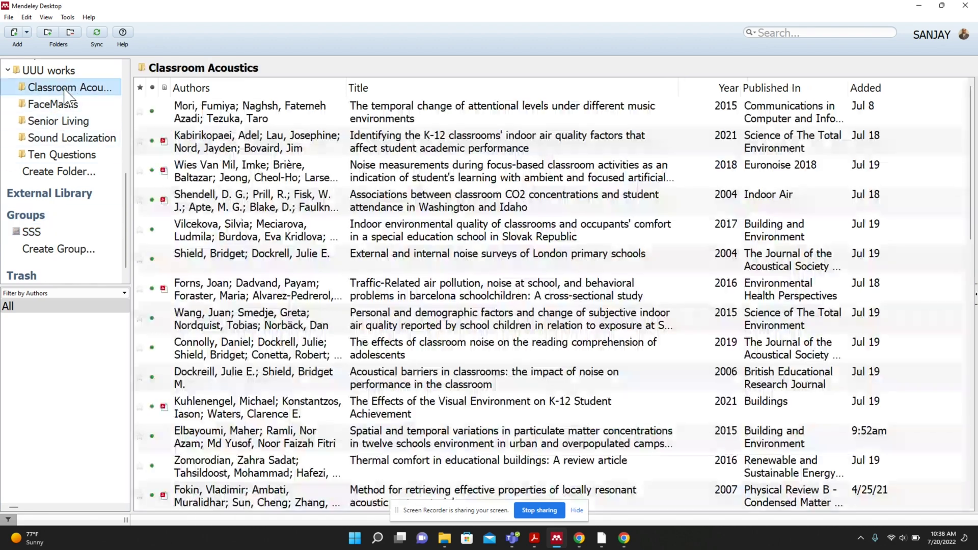
pyautogui.click(252, 113)
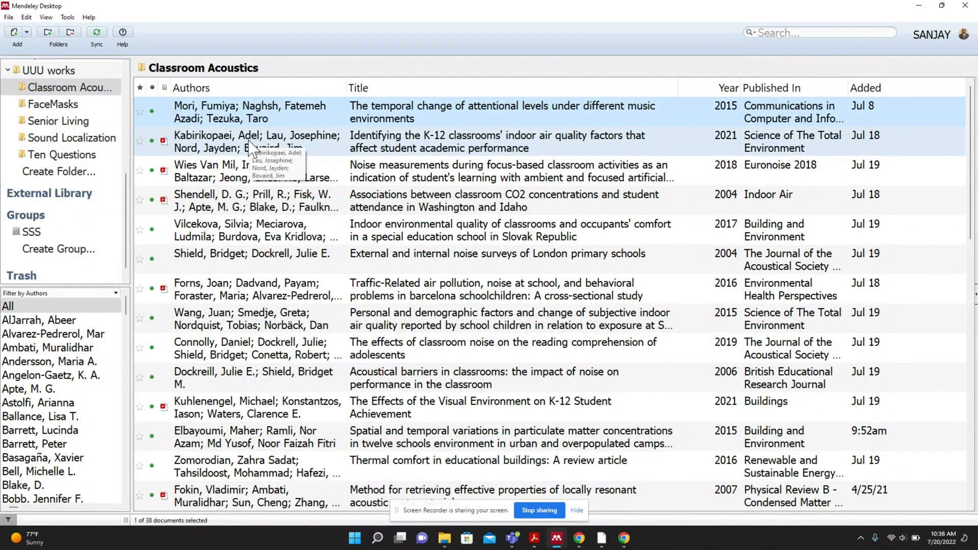
pyautogui.hotkey('ctrl', 'a')
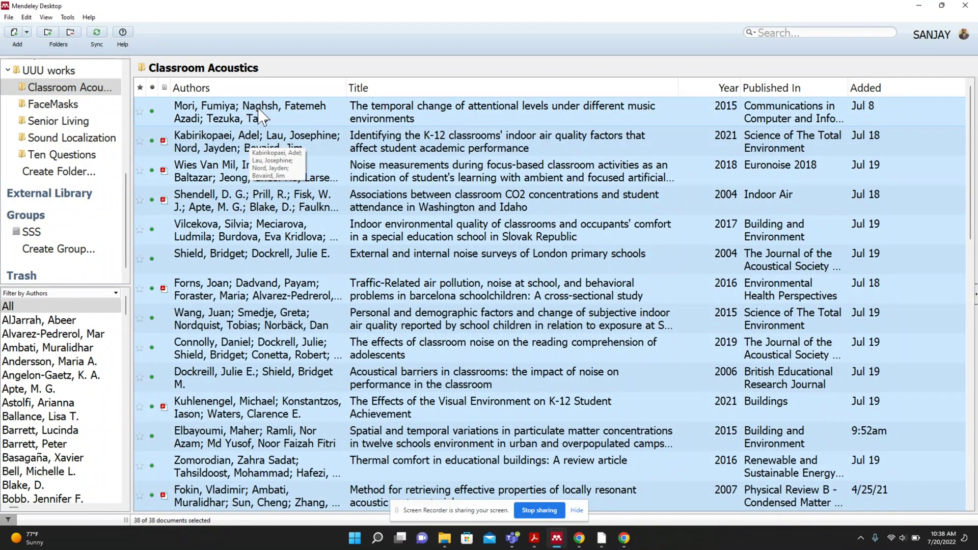
pyautogui.moveTo(264, 116)
pyautogui.mouseDown()
pyautogui.moveTo(74, 247)
pyautogui.moveTo(42, 237)
pyautogui.mouseUp()
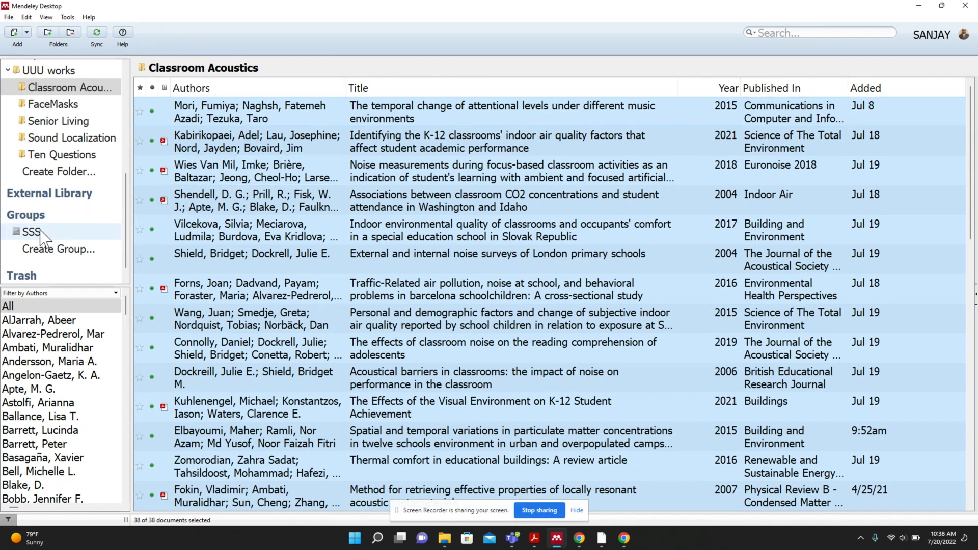
pyautogui.click(39, 233)
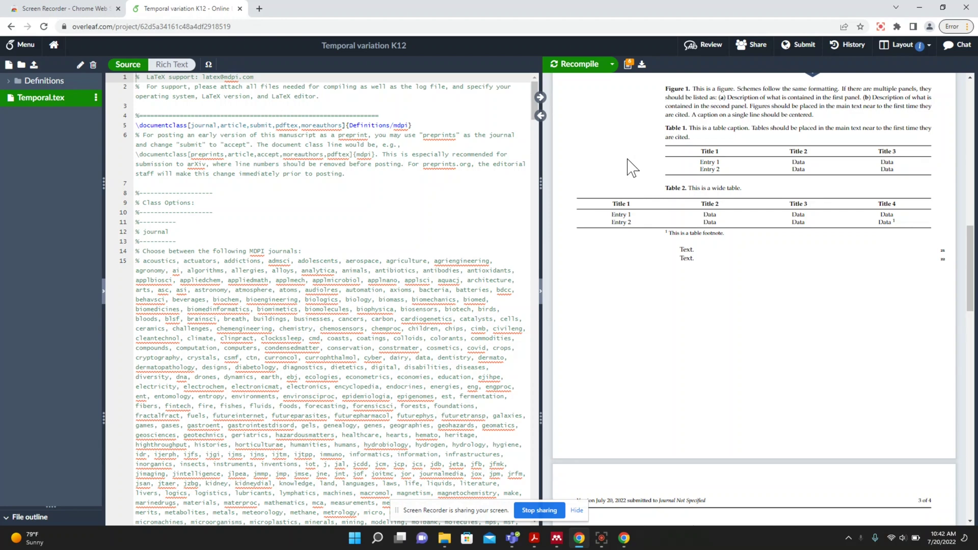
# - Bring up the Add Files dialog from the file tree's Upload icon
pyautogui.click(34, 66)
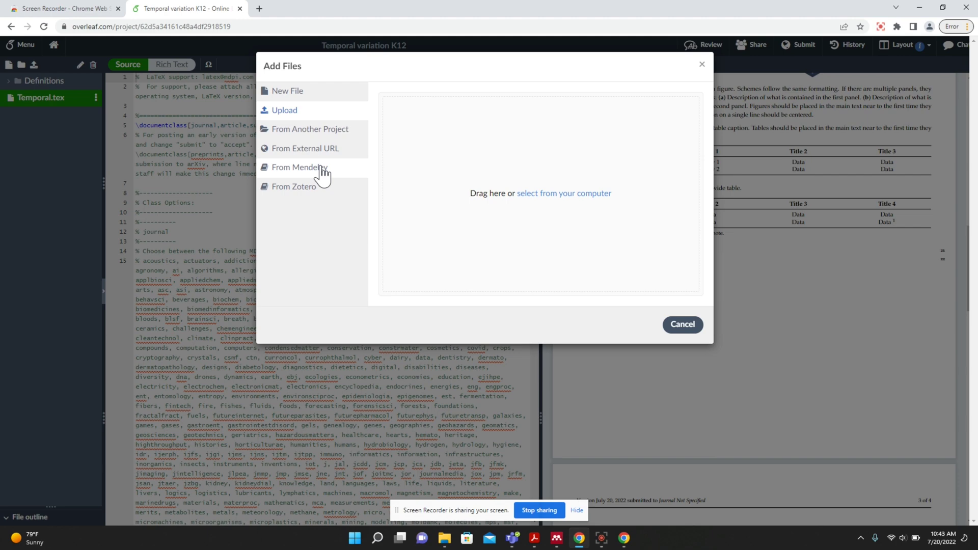
# - Import references from the Mendeley group SSS as references.bib
pyautogui.click(311, 173)
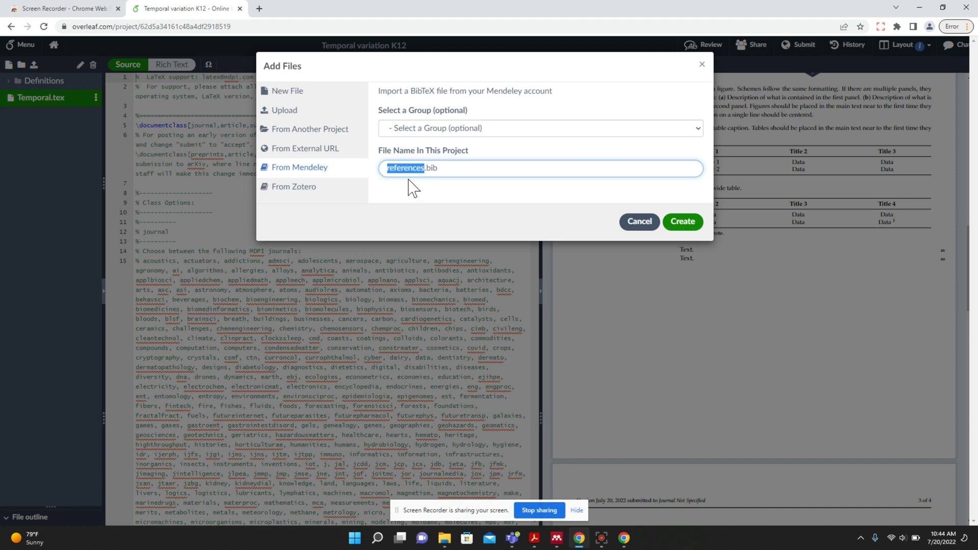
pyautogui.click(456, 130)
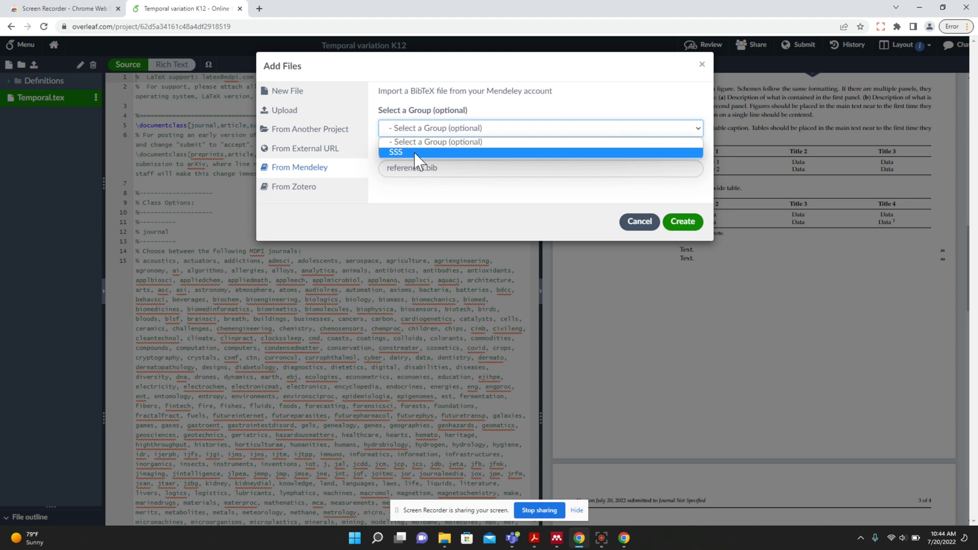
pyautogui.click(416, 153)
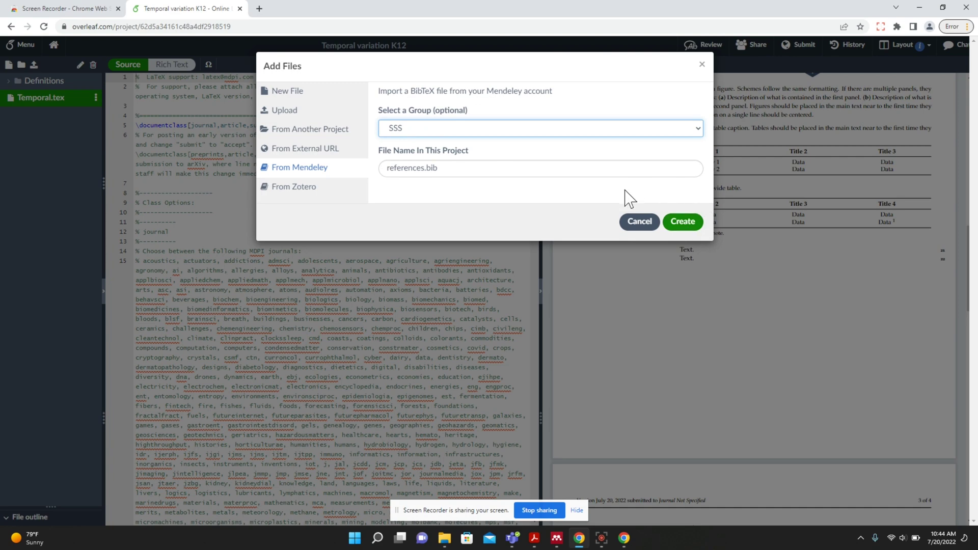
pyautogui.click(683, 221)
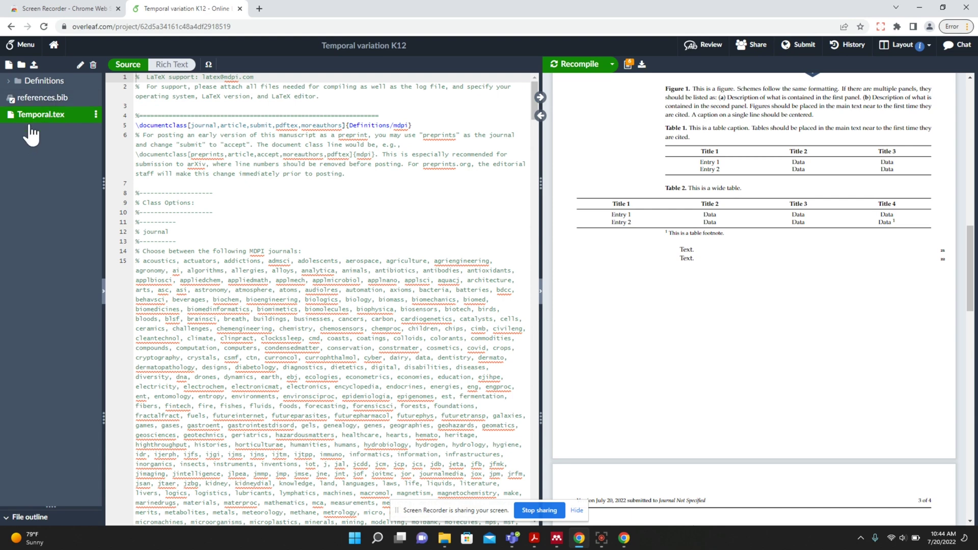
# - Open references.bib and refresh its Mendeley import
pyautogui.click(42, 101)
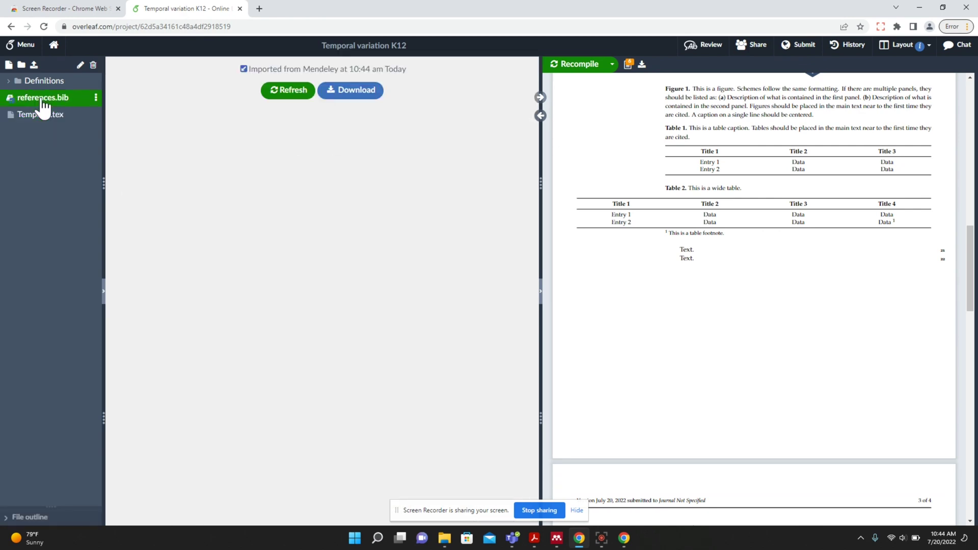
pyautogui.click(288, 92)
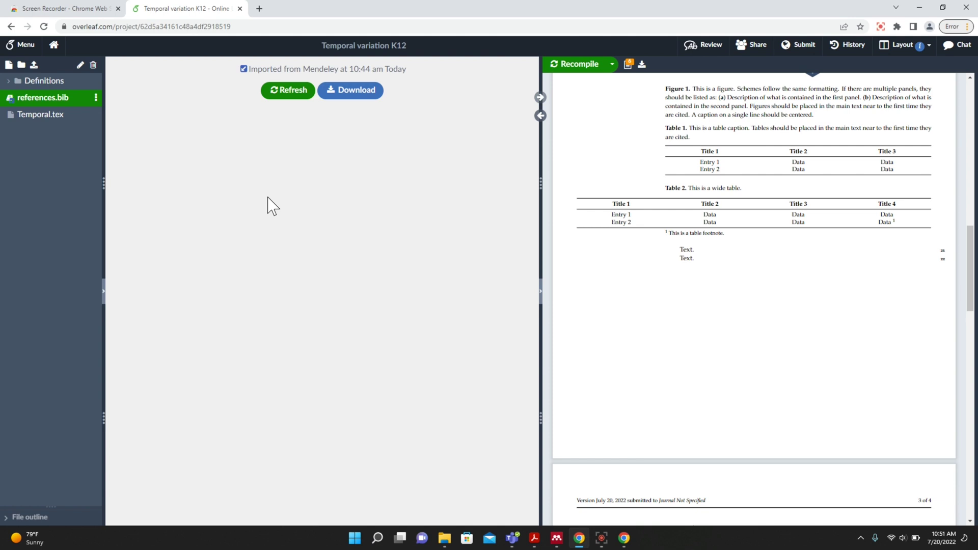
# - Refresh references.bib from Mendeley again to load all Classroom Acoustics entries
pyautogui.click(293, 96)
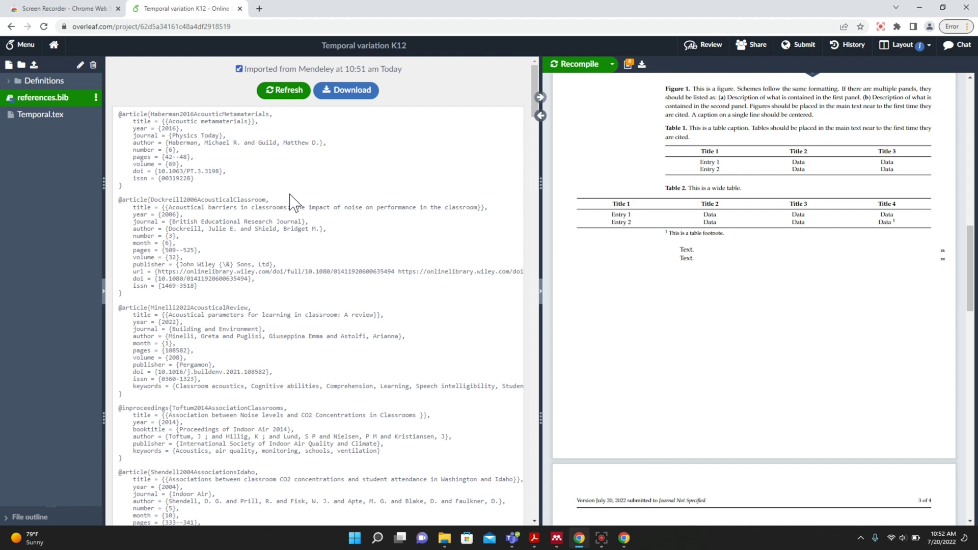
pyautogui.scroll(-5, 288, 306)
pyautogui.scroll(-5, 286, 350)
pyautogui.scroll(-5, 280, 366)
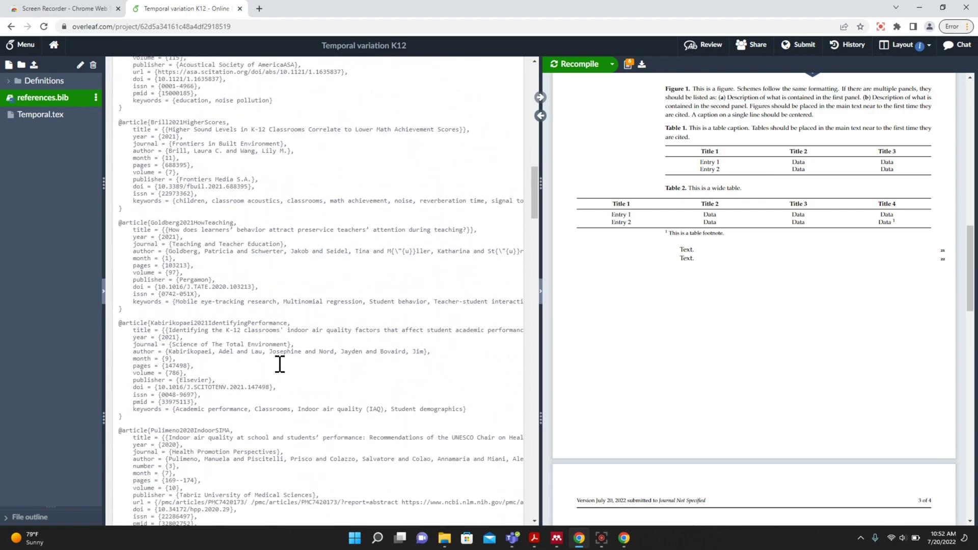
pyautogui.scroll(-5, 280, 365)
pyautogui.scroll(-5, 280, 371)
pyautogui.scroll(-5, 280, 375)
pyautogui.scroll(-5, 282, 378)
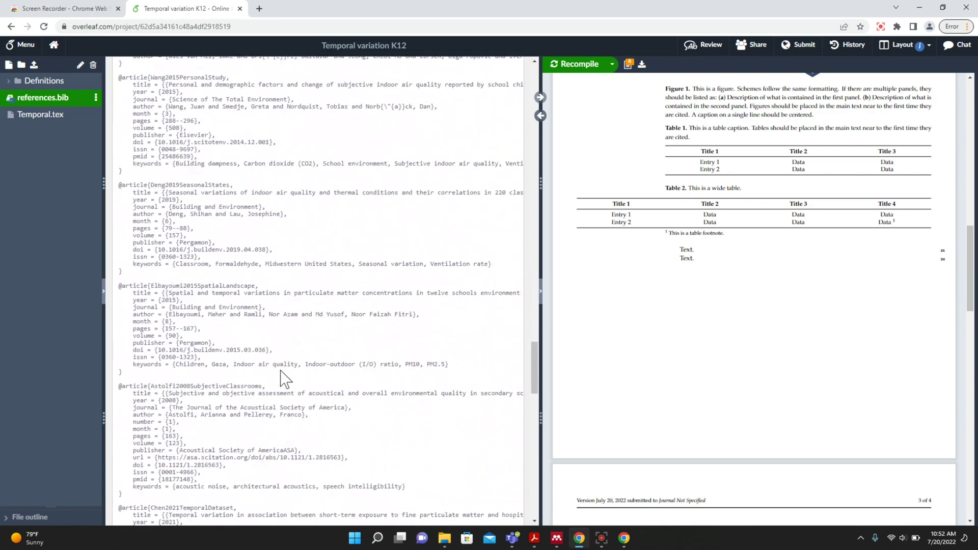
pyautogui.scroll(-5, 283, 377)
pyautogui.scroll(-5, 283, 378)
pyautogui.scroll(-5, 282, 383)
pyautogui.scroll(-5, 283, 387)
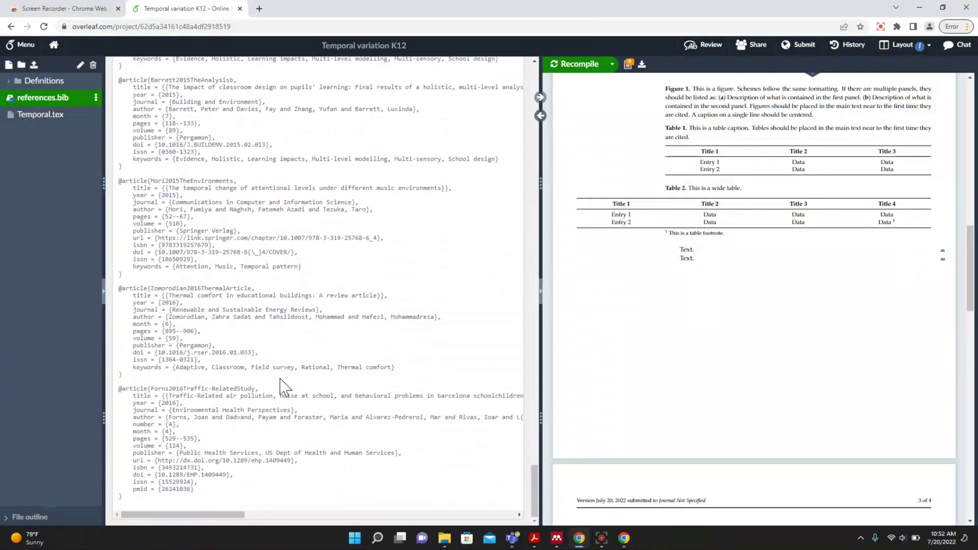